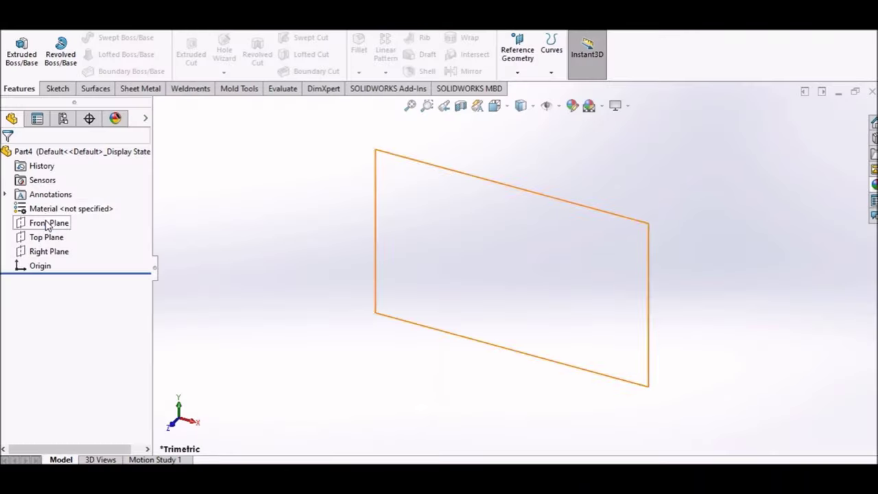
- Sketch on the Front Plane and draw a horizontal centerline from the origin to the right
{"action": "left_click", "coordinate": [43, 223]}
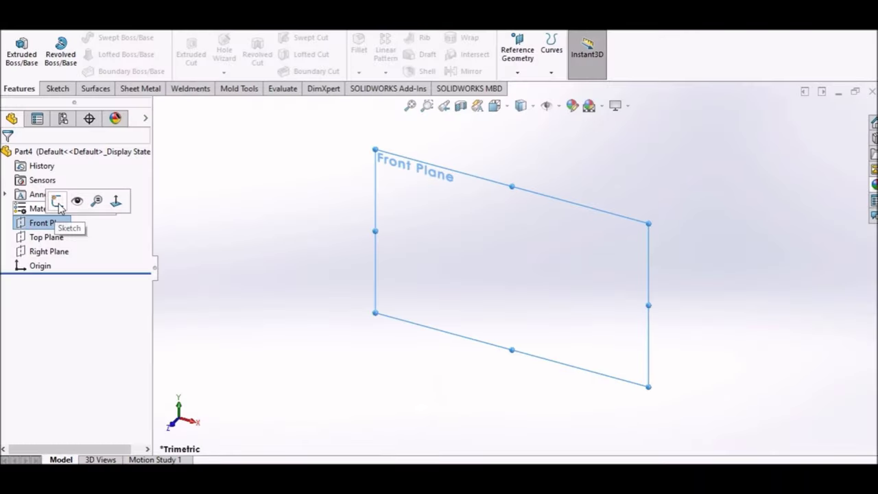
{"action": "left_click", "coordinate": [58, 201]}
{"action": "left_click", "coordinate": [96, 37]}
{"action": "left_click", "coordinate": [110, 68]}
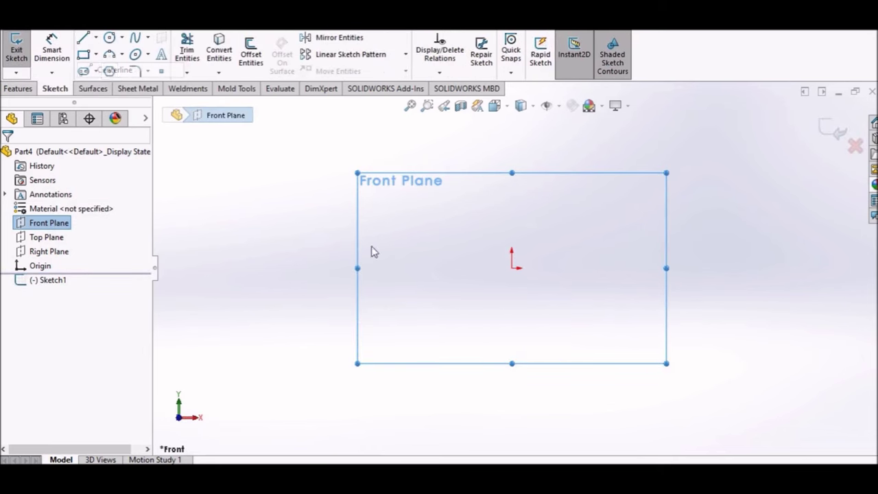
{"action": "left_click", "coordinate": [511, 268]}
{"action": "left_click", "coordinate": [683, 268]}
{"action": "right_click", "coordinate": [655, 208]}
{"action": "left_click", "coordinate": [660, 208]}
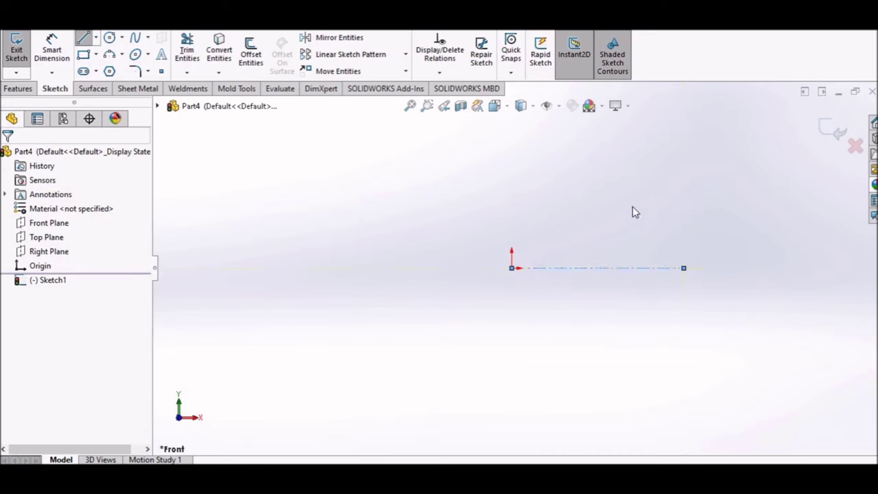
- Draw the profile's left edge up from the origin and its top edge to the collar
{"action": "left_click", "coordinate": [95, 38]}
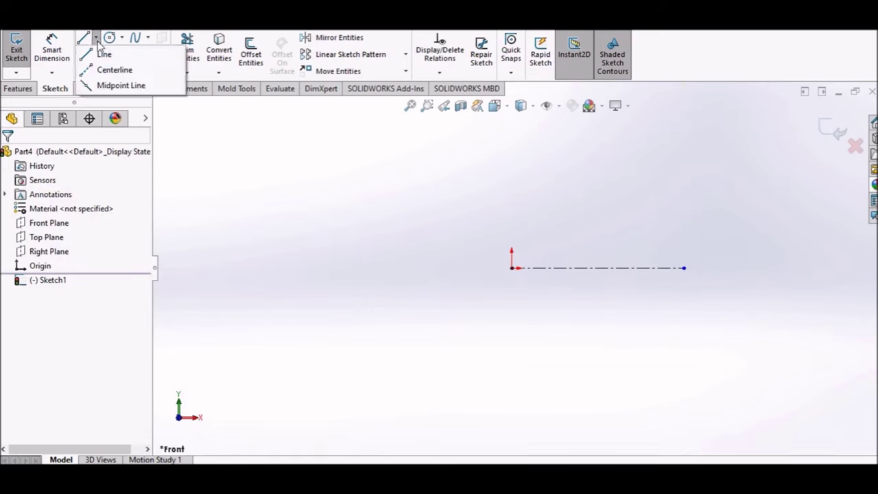
{"action": "left_click", "coordinate": [103, 55]}
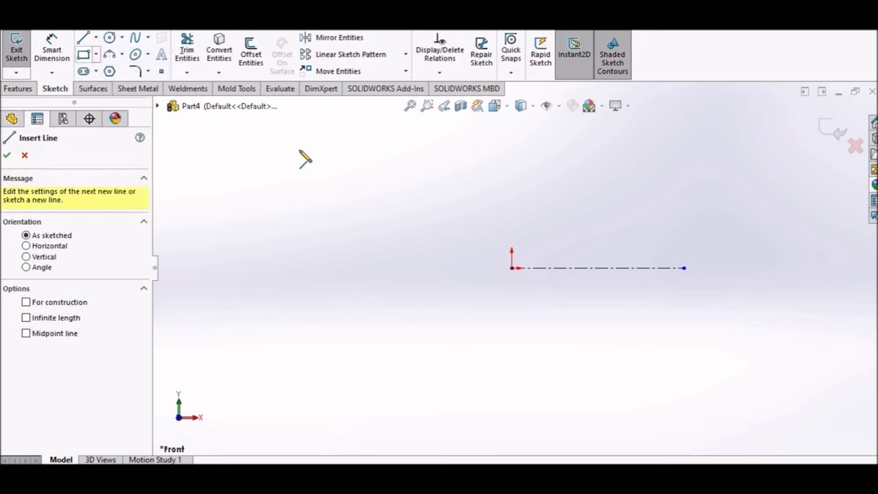
{"action": "left_click", "coordinate": [511, 268]}
{"action": "left_click", "coordinate": [510, 245]}
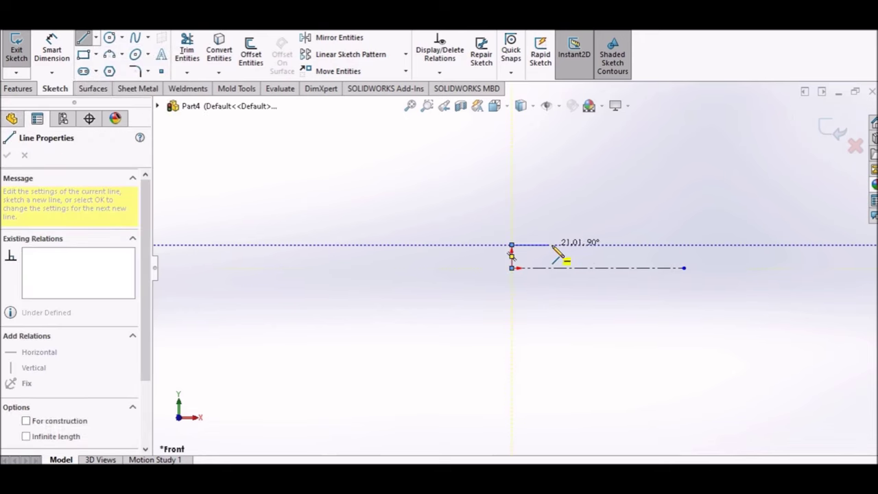
{"action": "left_click", "coordinate": [559, 244]}
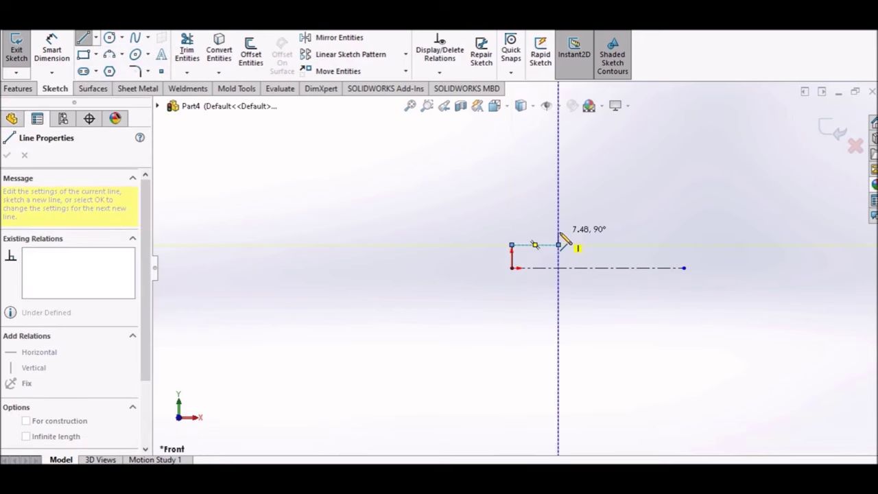
- Draw the raised square collar, the remaining top edge and right end, closing at the origin
{"action": "left_click", "coordinate": [558, 233]}
{"action": "left_click", "coordinate": [578, 233]}
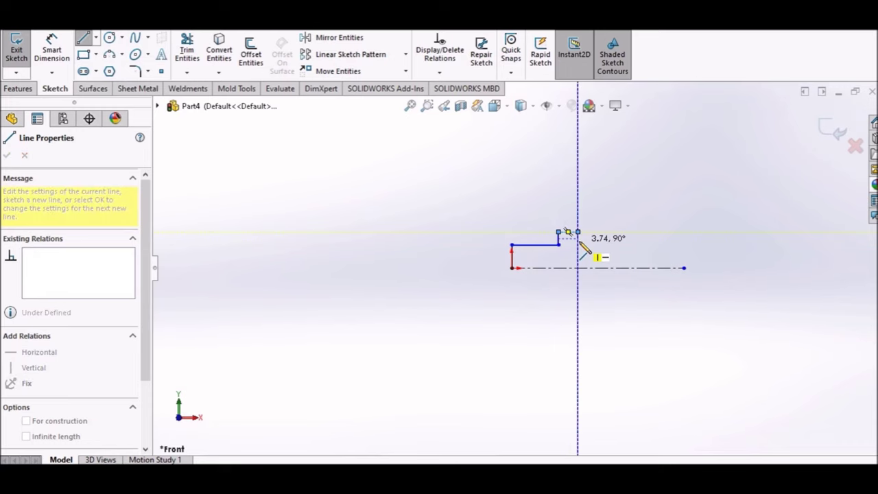
{"action": "left_click", "coordinate": [577, 245]}
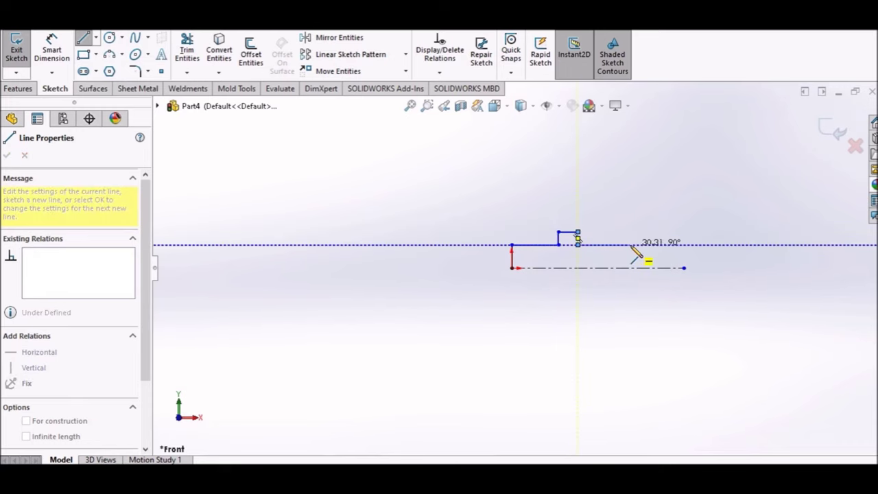
{"action": "left_click", "coordinate": [632, 245]}
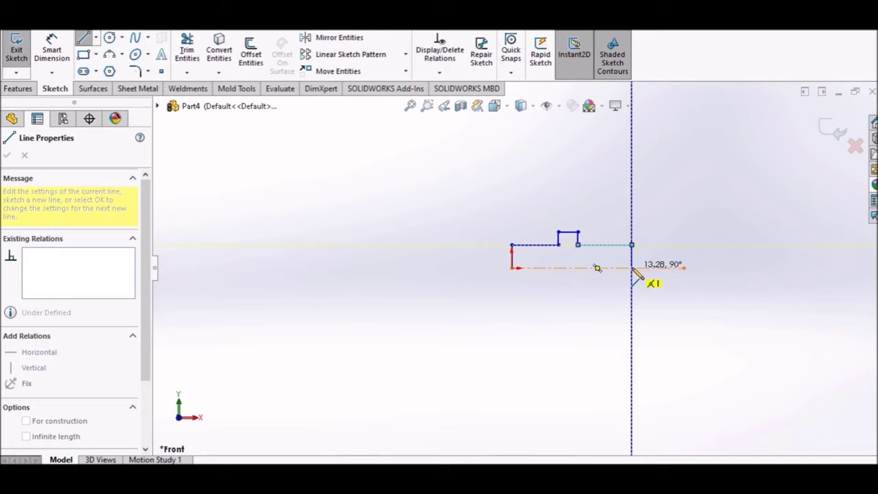
{"action": "left_click", "coordinate": [632, 267]}
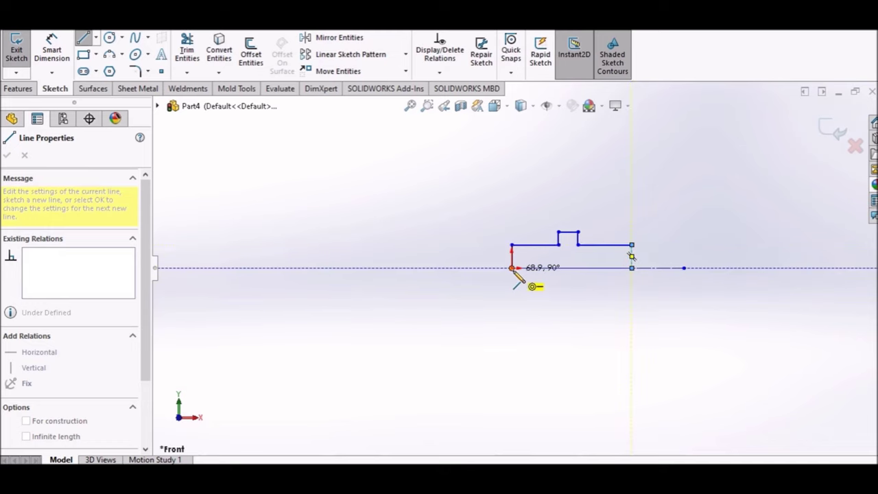
{"action": "left_click", "coordinate": [512, 267]}
{"action": "right_click", "coordinate": [421, 236]}
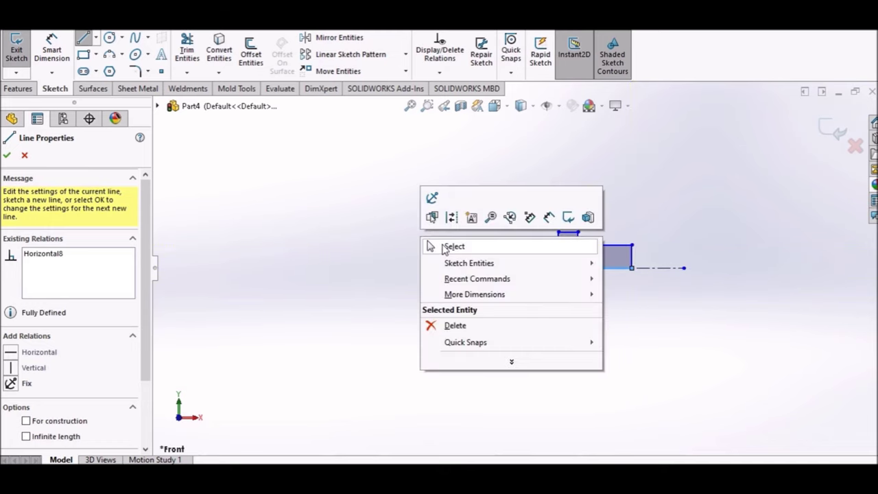
{"action": "left_click", "coordinate": [441, 245]}
- Dimension the profile's overall length to 200
{"action": "left_click", "coordinate": [55, 51]}
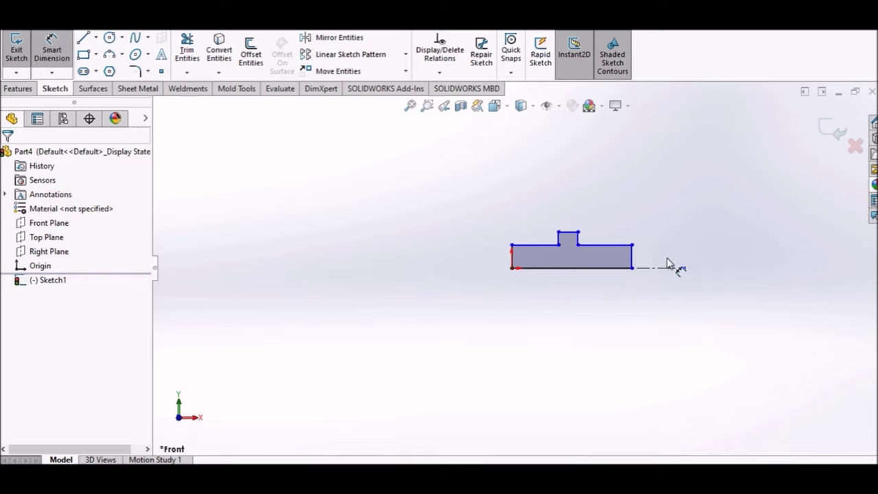
{"action": "left_click", "coordinate": [512, 259]}
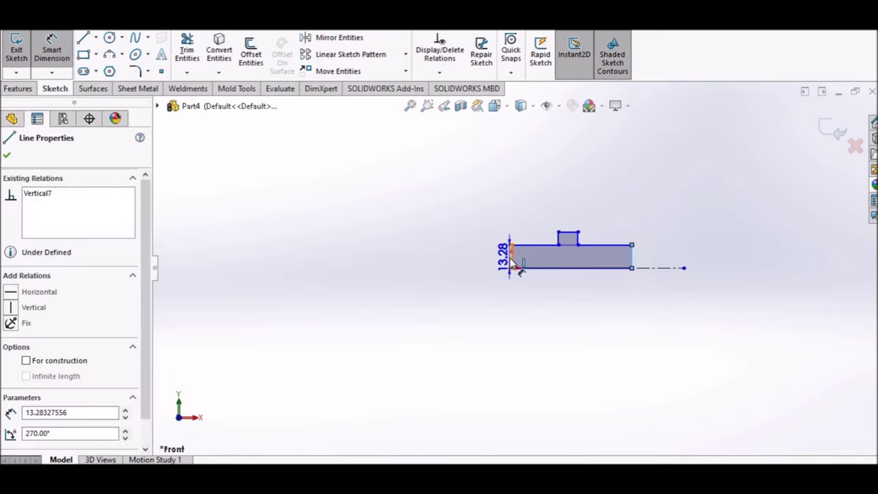
{"action": "left_click", "coordinate": [511, 244]}
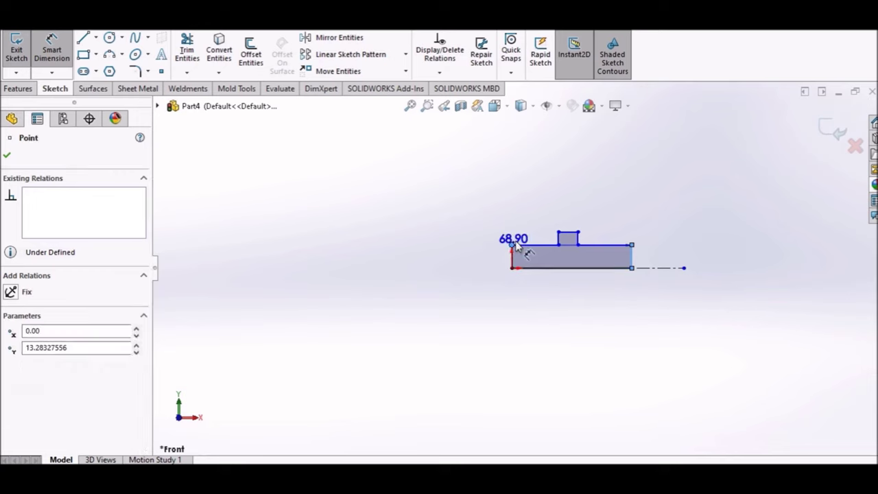
{"action": "left_click", "coordinate": [527, 227]}
{"action": "type", "text": "200"}
{"action": "key", "text": "Return"}
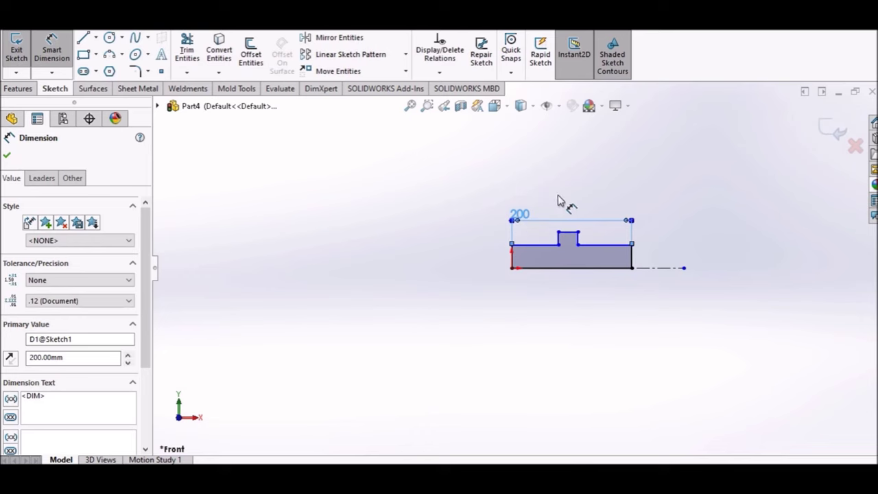
{"action": "left_click", "coordinate": [560, 198]}
{"action": "scroll", "coordinate": [576, 236], "scroll_direction": "down", "scroll_amount": 2}
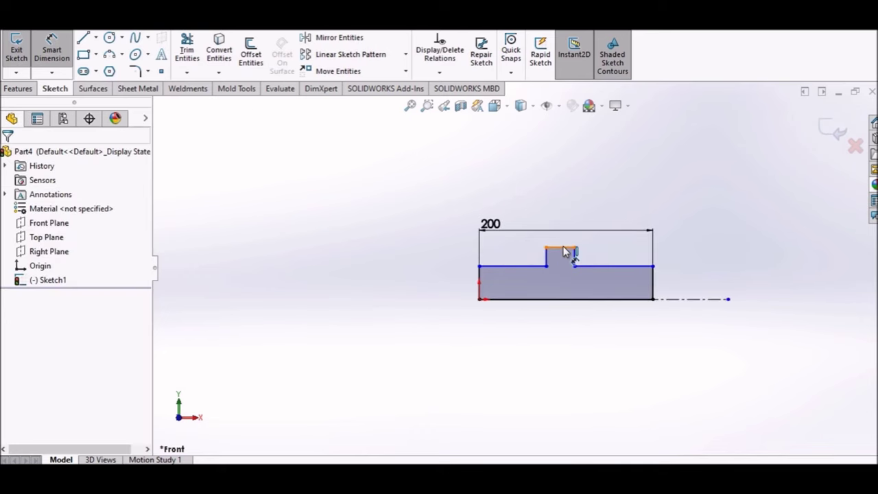
- Dimension the collar's top edge to a width of 10
{"action": "left_click", "coordinate": [563, 247]}
{"action": "left_click", "coordinate": [568, 214]}
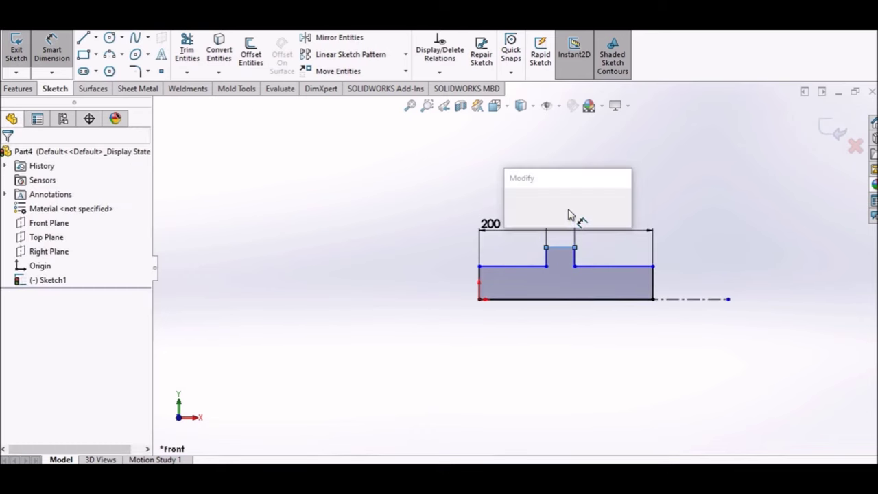
{"action": "type", "text": "10"}
{"action": "key", "text": "Return"}
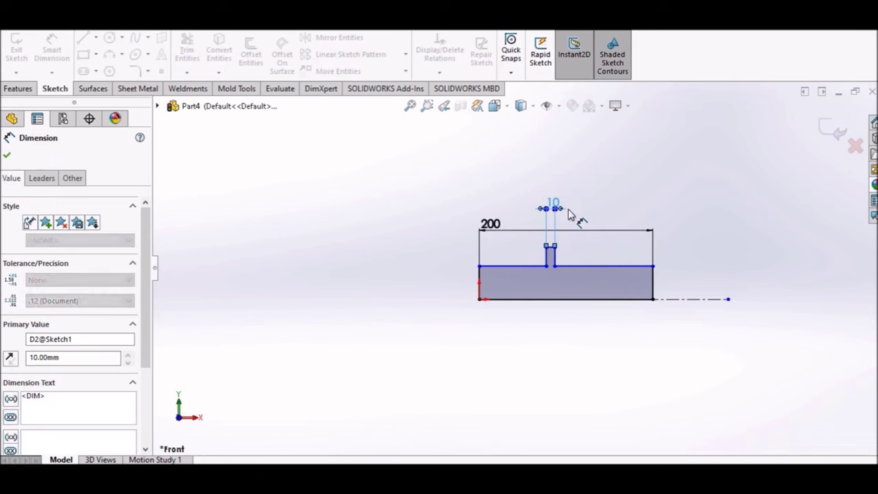
{"action": "left_click", "coordinate": [502, 196]}
{"action": "scroll", "coordinate": [515, 243], "scroll_direction": "down", "scroll_amount": 3}
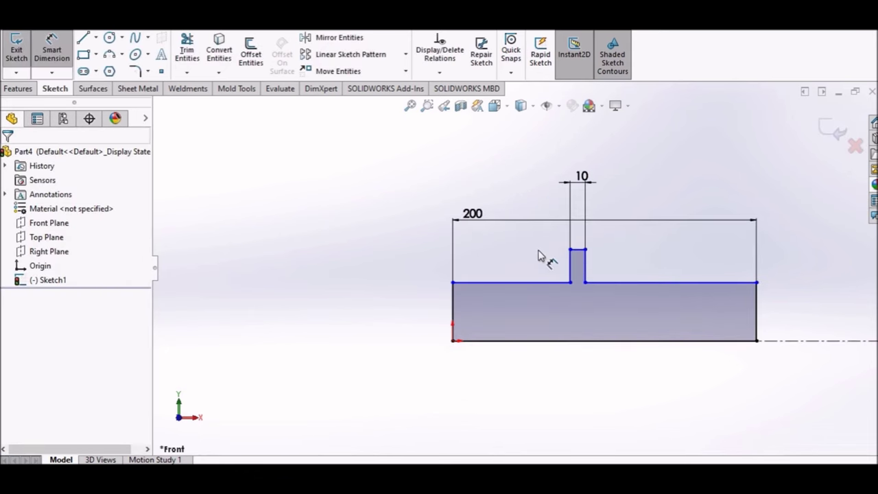
- Dimension the collar's position to 70 from the left end
{"action": "left_click", "coordinate": [571, 266]}
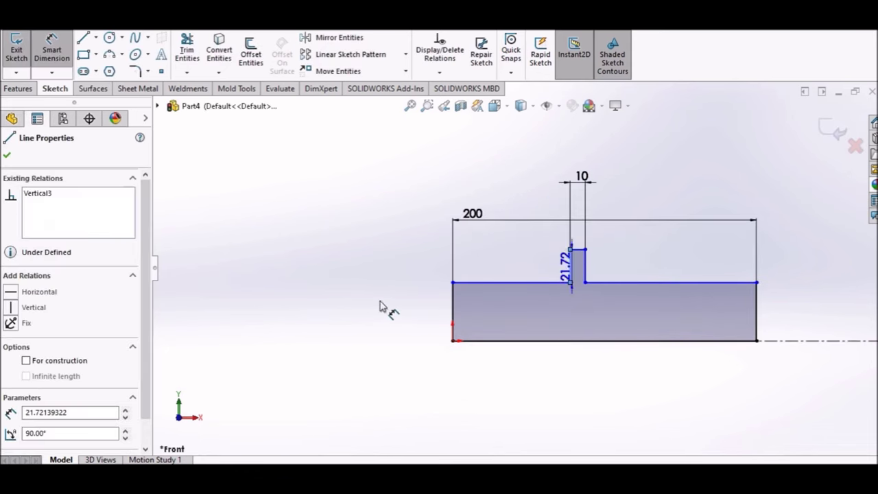
{"action": "left_click", "coordinate": [452, 302]}
{"action": "left_click", "coordinate": [418, 266]}
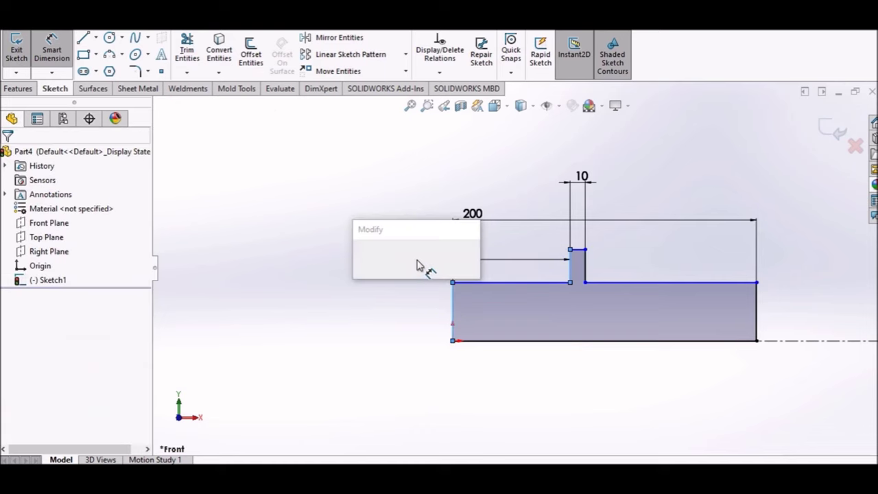
{"action": "type", "text": "70"}
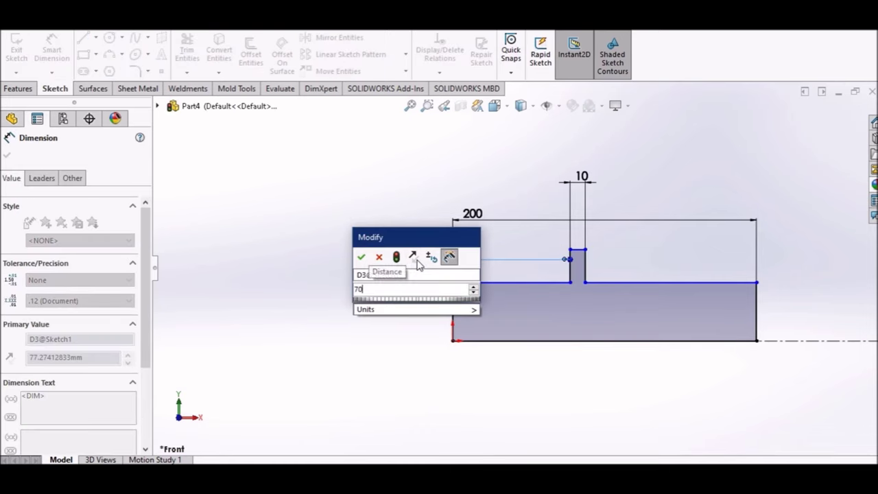
{"action": "key", "text": "Return"}
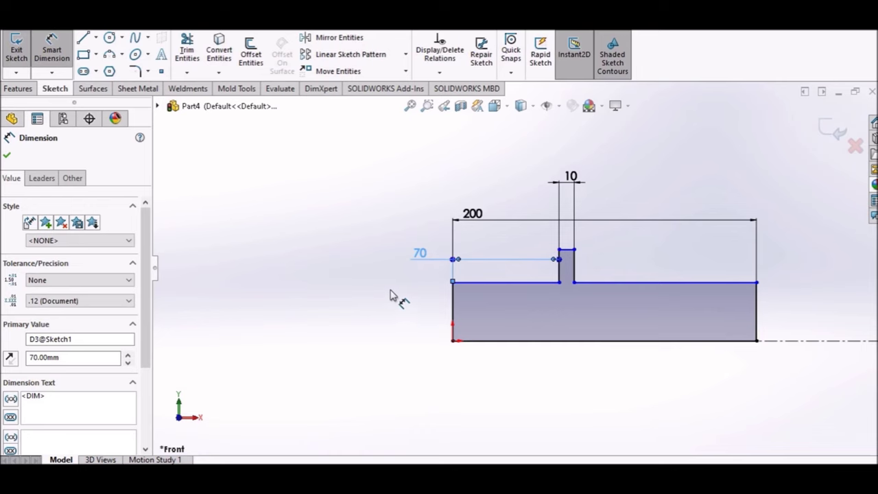
- Dimension the left section as a 10 diameter about the centerline
{"action": "left_click", "coordinate": [500, 283]}
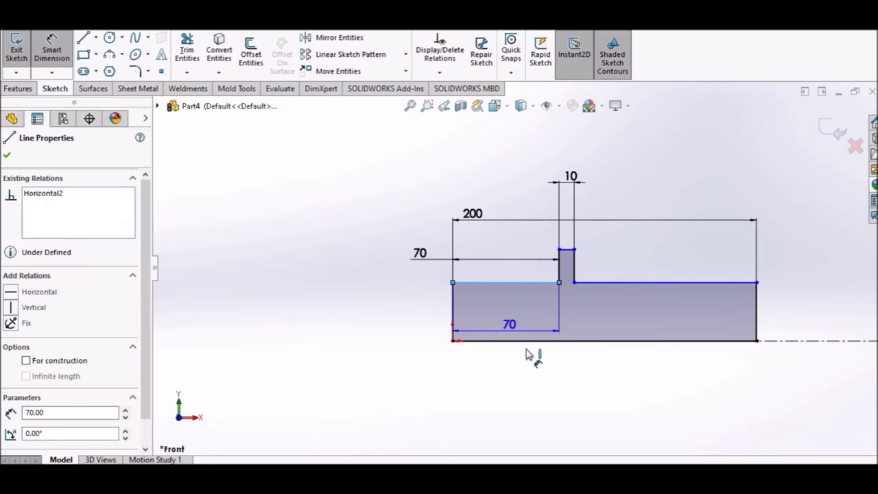
{"action": "left_click", "coordinate": [807, 342]}
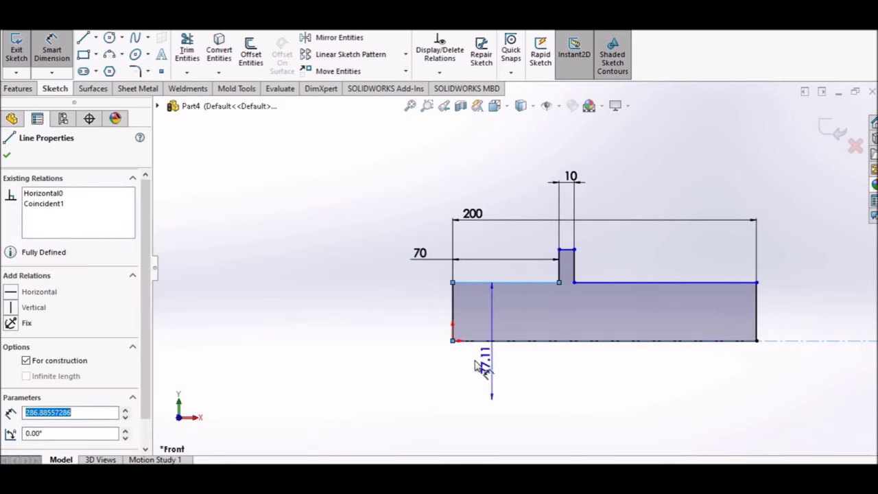
{"action": "left_click", "coordinate": [378, 351]}
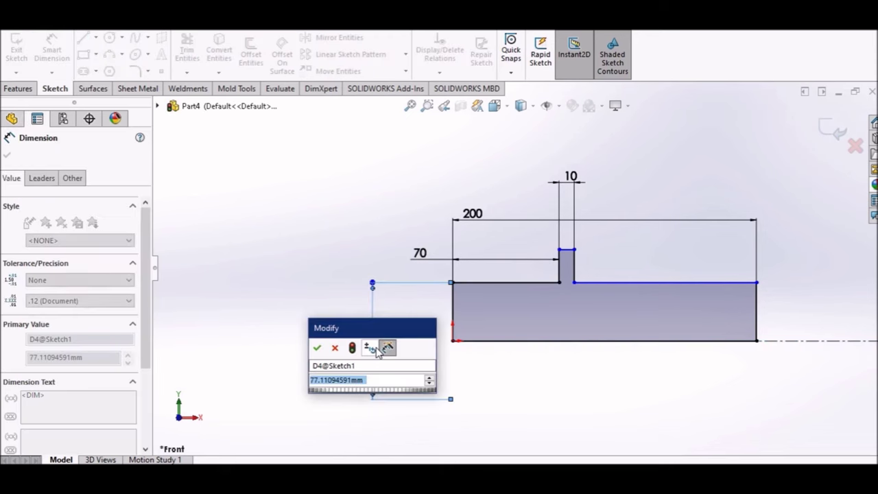
{"action": "type", "text": "10"}
{"action": "key", "text": "Return"}
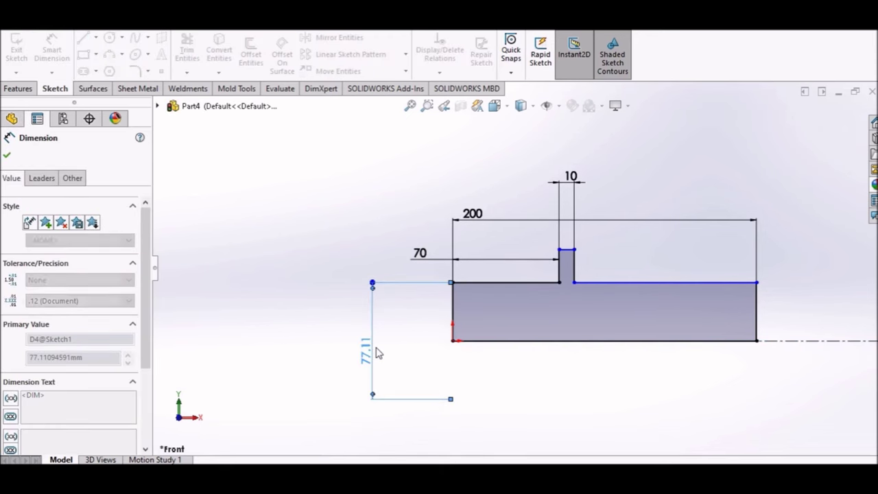
{"action": "key", "text": "Escape"}
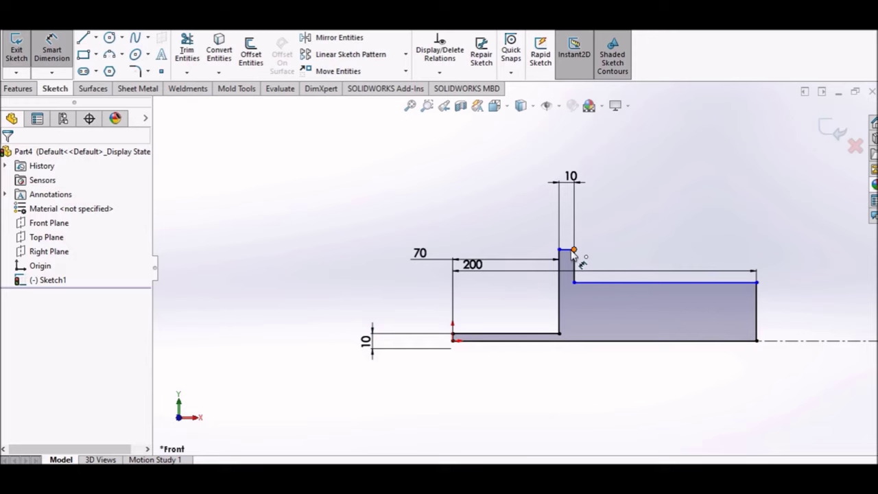
- Dimension the collar as a 14 diameter about the centerline
{"action": "left_click", "coordinate": [573, 249]}
{"action": "left_click", "coordinate": [760, 341]}
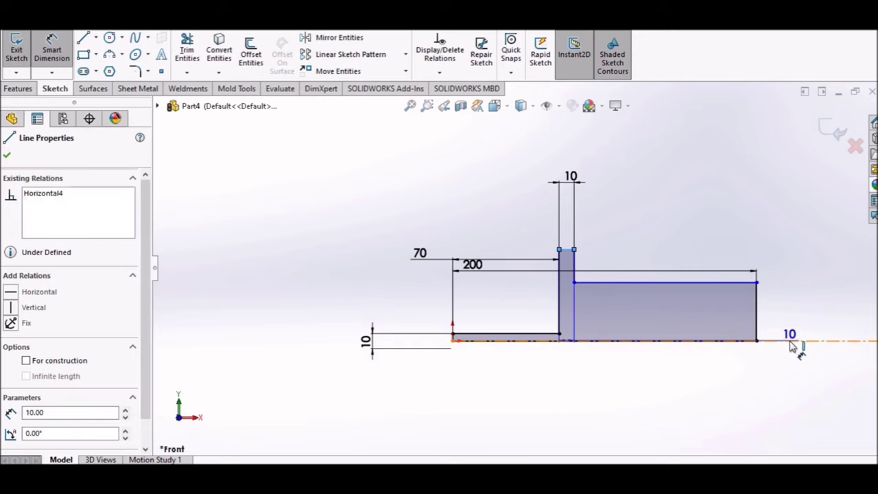
{"action": "left_click", "coordinate": [779, 360]}
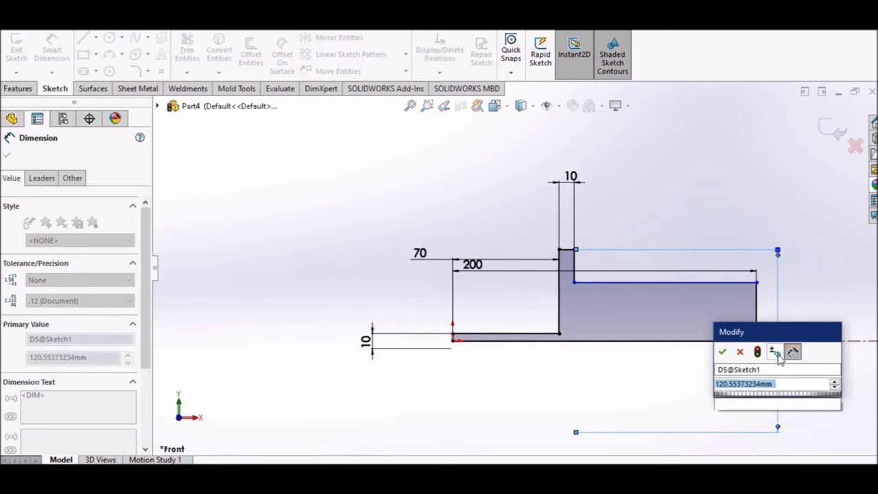
{"action": "type", "text": "14"}
{"action": "key", "text": "Return"}
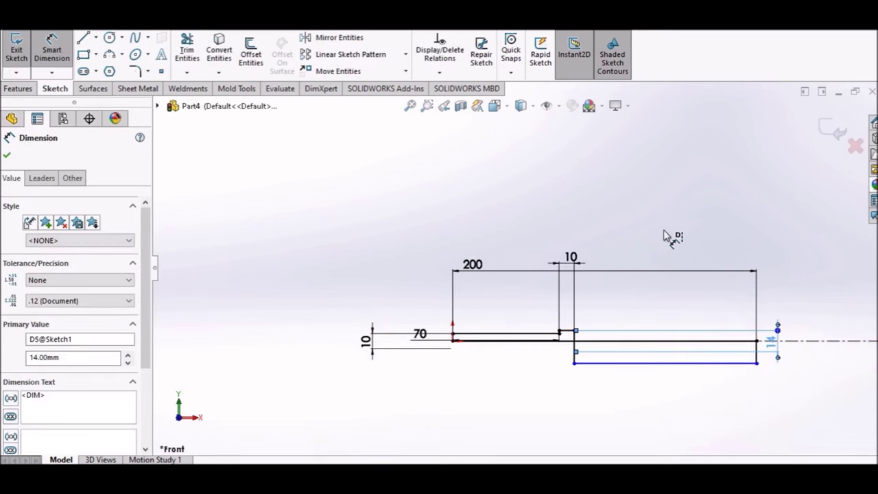
- Leave dimensioning and drag the right bottom line up toward the left one
{"action": "right_click", "coordinate": [662, 221]}
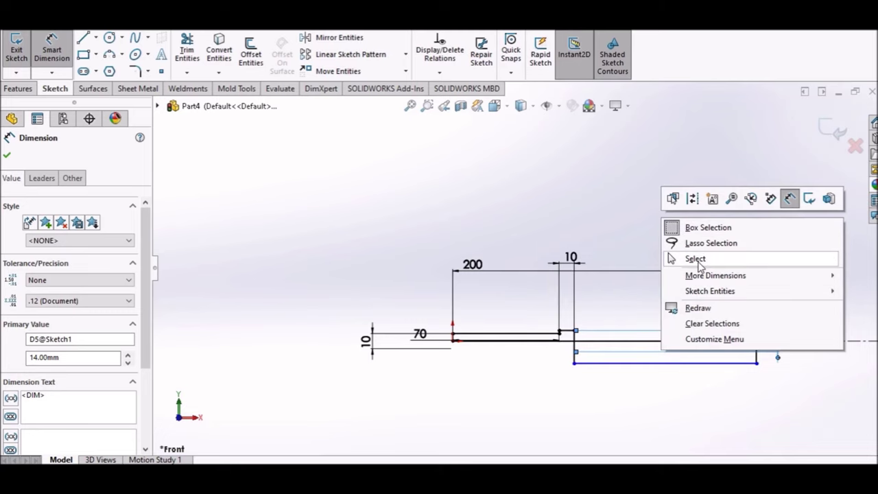
{"action": "left_click", "coordinate": [695, 258]}
{"action": "left_click_drag", "start_coordinate": [637, 368], "coordinate": [635, 336]}
{"action": "left_click", "coordinate": [623, 310]}
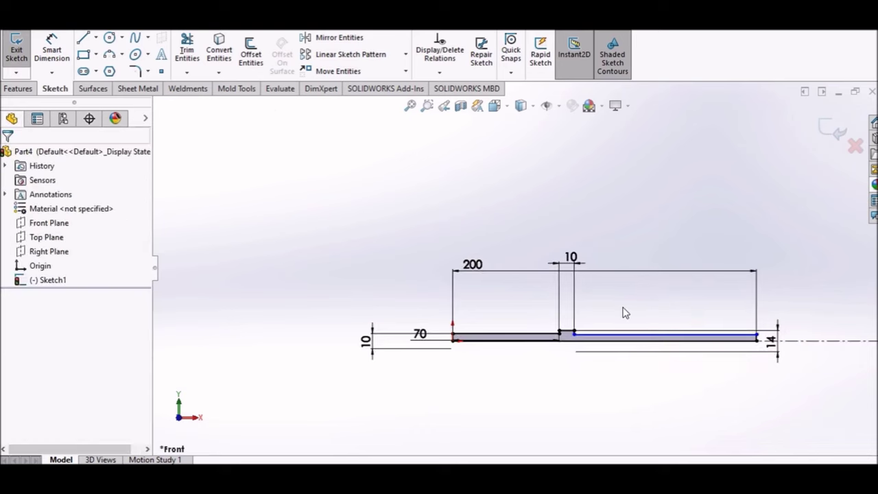
{"action": "scroll", "coordinate": [607, 331], "scroll_direction": "down", "scroll_amount": 3}
- Make the two bottom lines collinear to fully define the sketch, then zoom to fit
{"action": "left_click", "coordinate": [595, 336]}
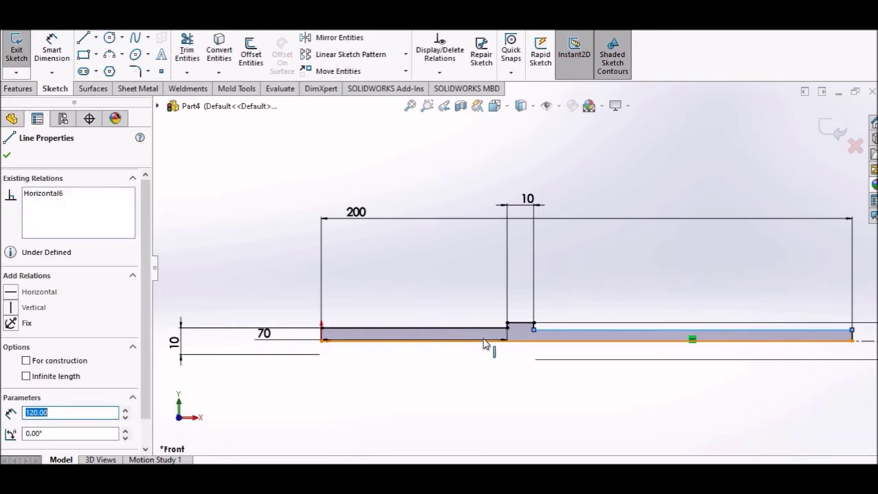
{"action": "left_click", "coordinate": [475, 332]}
{"action": "left_click", "coordinate": [476, 332], "text": "ctrl"}
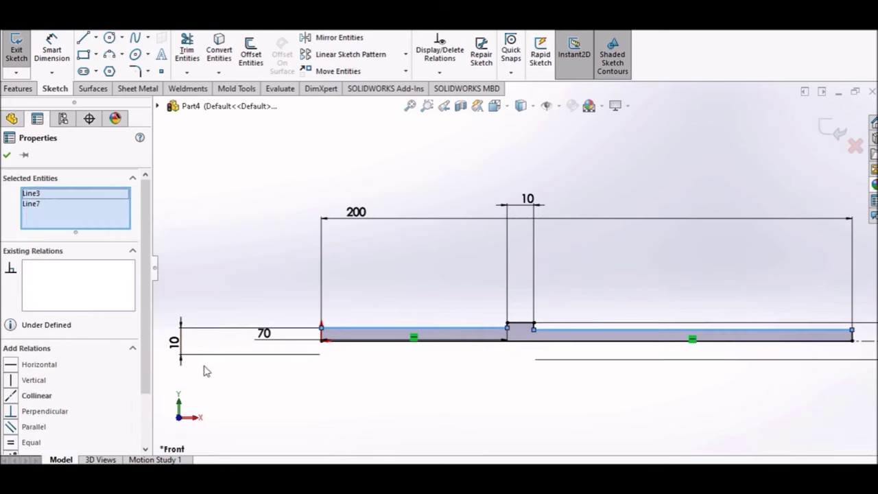
{"action": "left_click", "coordinate": [37, 396]}
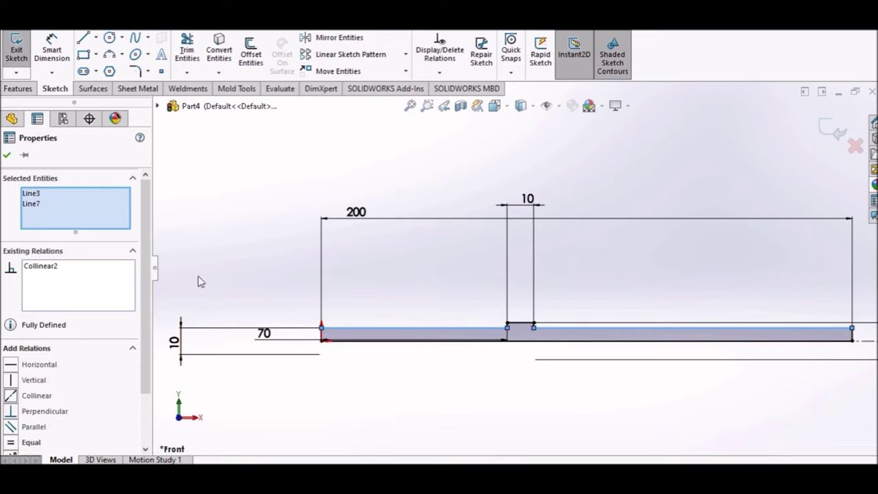
{"action": "left_click", "coordinate": [273, 236]}
{"action": "key", "text": "f"}
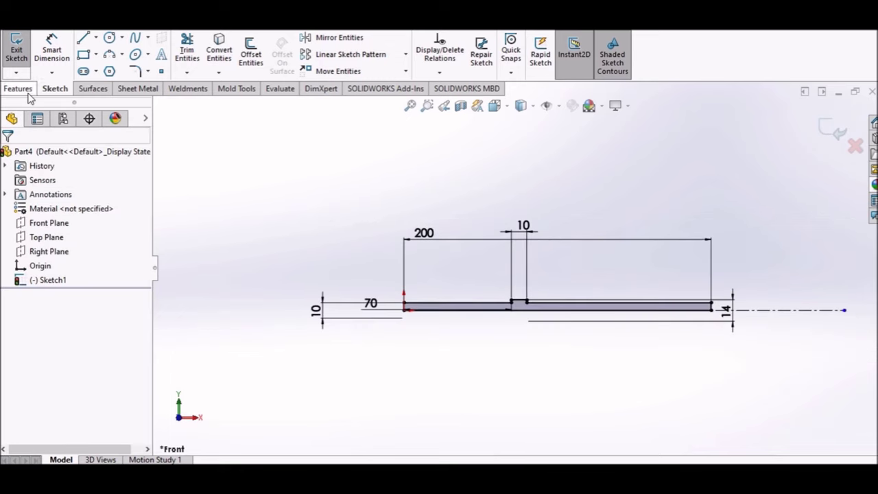
- Revolve the profile 360° about the Line1 centerline into a solid rod
{"action": "left_click", "coordinate": [19, 89]}
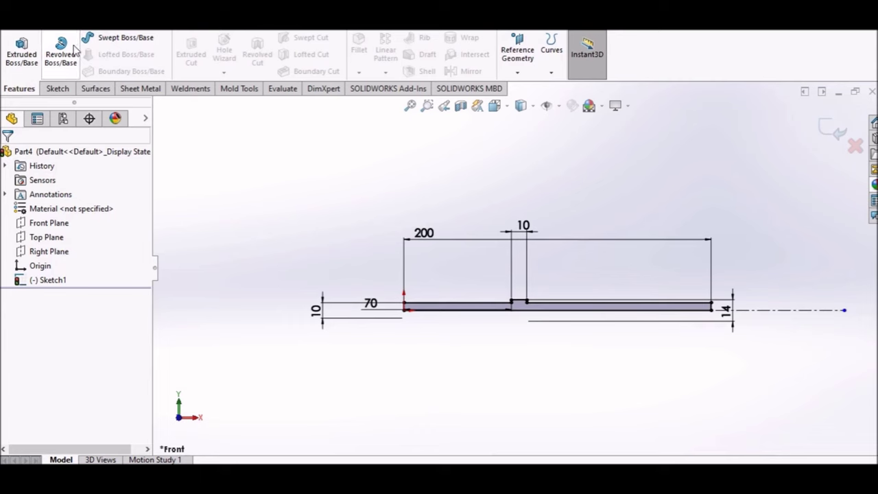
{"action": "left_click", "coordinate": [72, 51]}
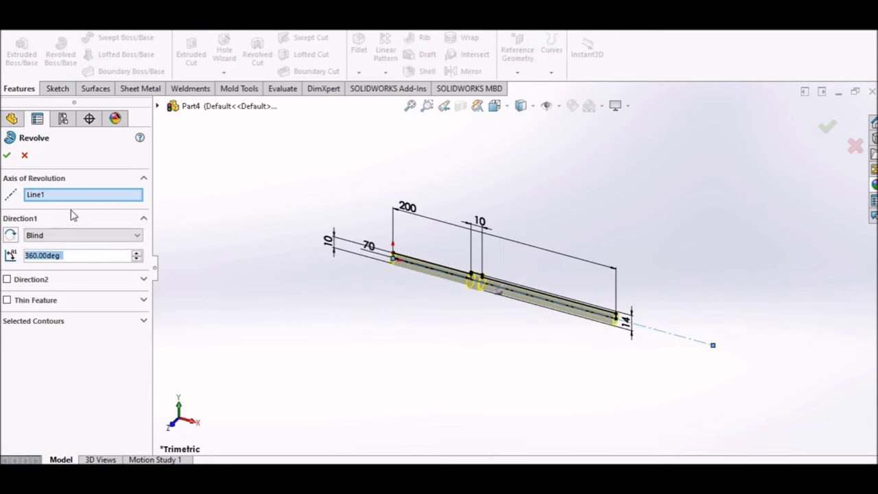
{"action": "left_click", "coordinate": [7, 155]}
{"action": "scroll", "coordinate": [467, 284], "scroll_direction": "down", "scroll_amount": 5}
{"action": "scroll", "coordinate": [467, 284], "scroll_direction": "up", "scroll_amount": 2}
{"action": "scroll", "coordinate": [525, 256], "scroll_direction": "up", "scroll_amount": 2}
{"action": "scroll", "coordinate": [550, 290], "scroll_direction": "up", "scroll_amount": 2}
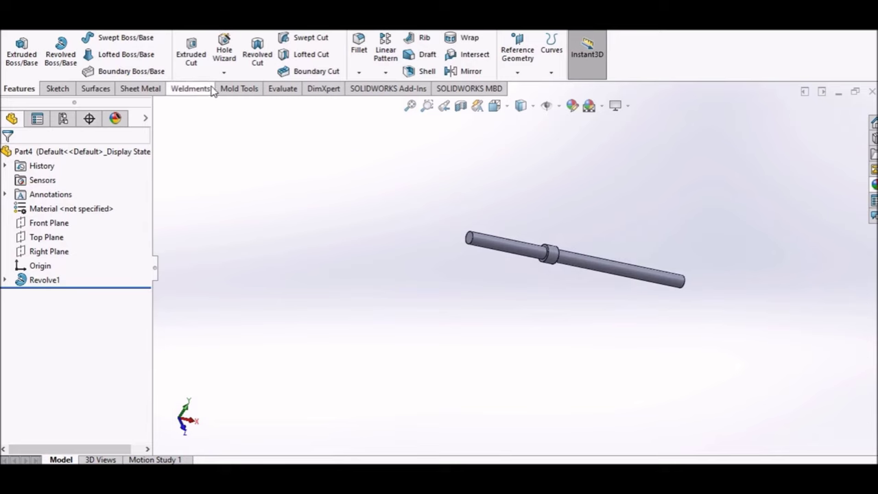
{"action": "left_click", "coordinate": [357, 73]}
{"action": "left_click", "coordinate": [375, 107]}
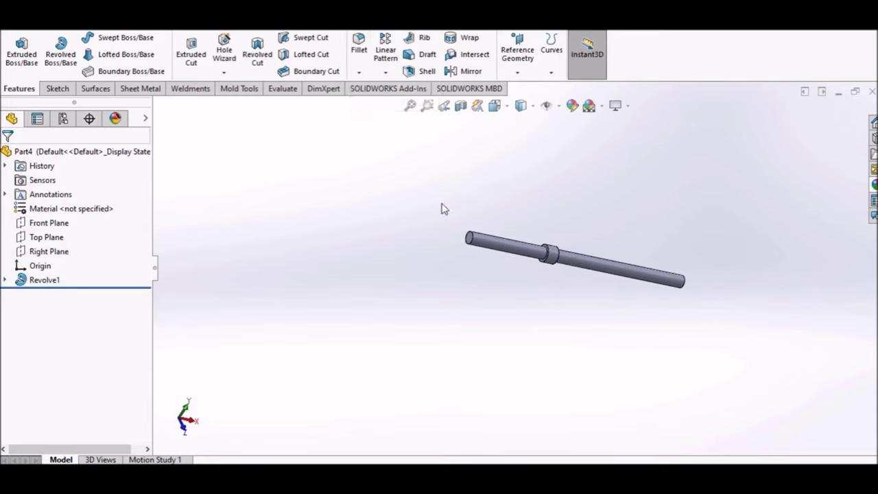
- Chamfer the left and right end edges of the rod at 1 mm × 45°
{"action": "scroll", "coordinate": [450, 223], "scroll_direction": "down", "scroll_amount": 2}
{"action": "left_click", "coordinate": [485, 243]}
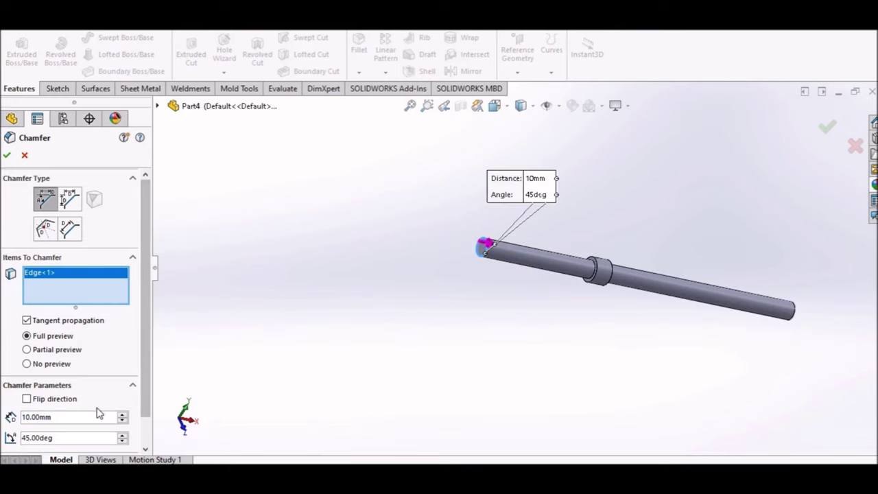
{"action": "left_click_drag", "start_coordinate": [83, 417], "coordinate": [2, 430]}
{"action": "type", "text": "1"}
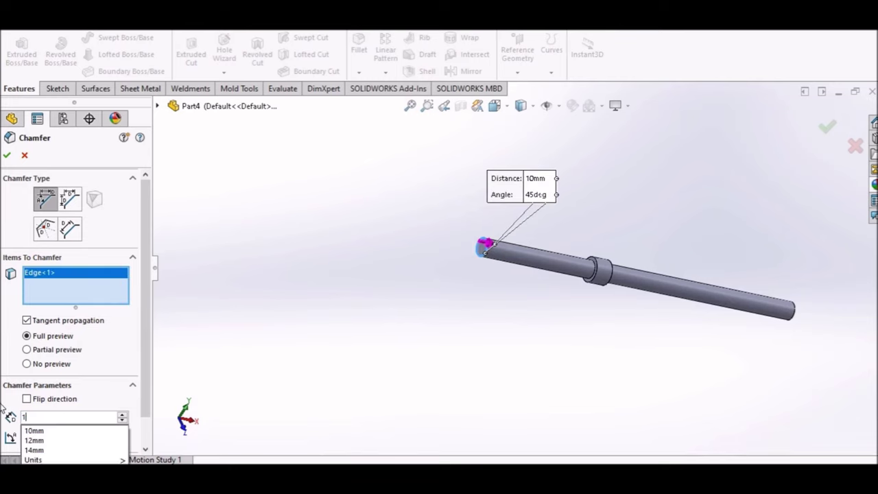
{"action": "key", "text": "Return"}
{"action": "middle_click_drag", "start_coordinate": [788, 337], "coordinate": [745, 334]}
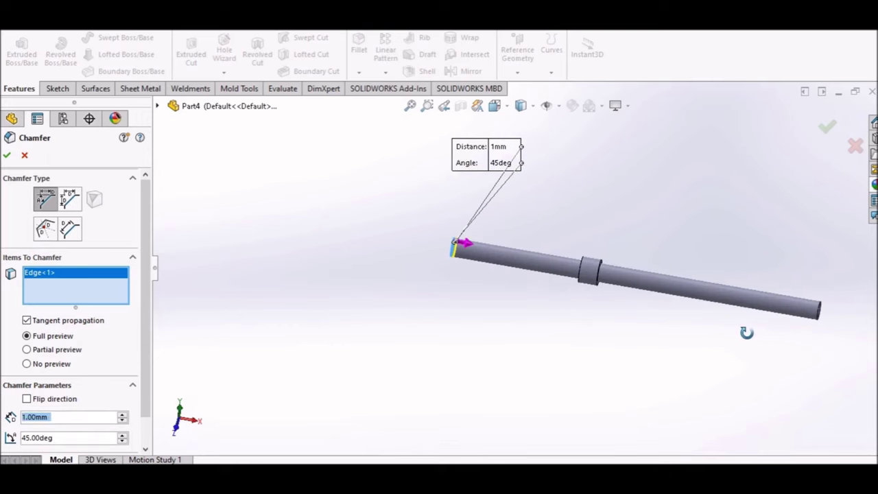
{"action": "scroll", "coordinate": [768, 330], "scroll_direction": "down", "scroll_amount": 2}
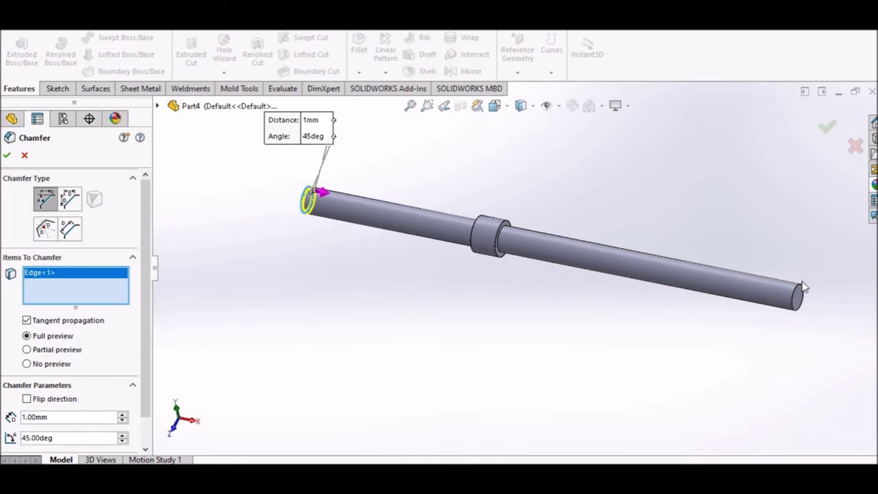
{"action": "left_click", "coordinate": [801, 293]}
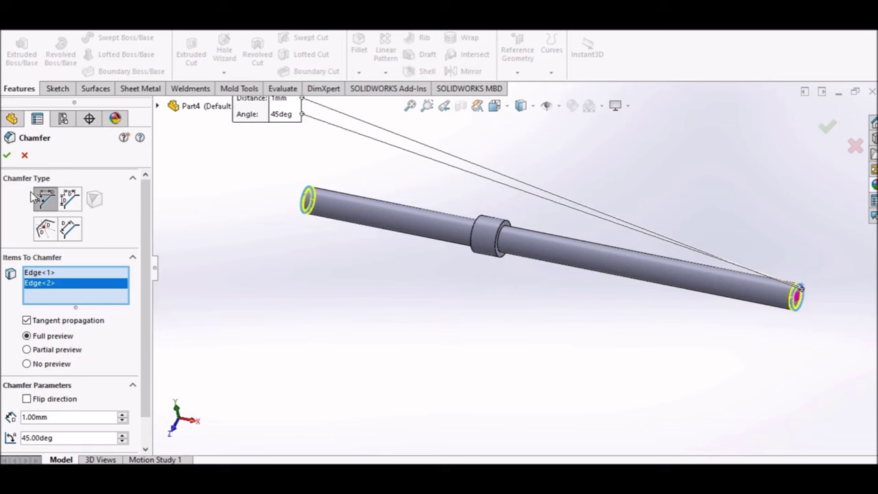
{"action": "left_click", "coordinate": [6, 155]}
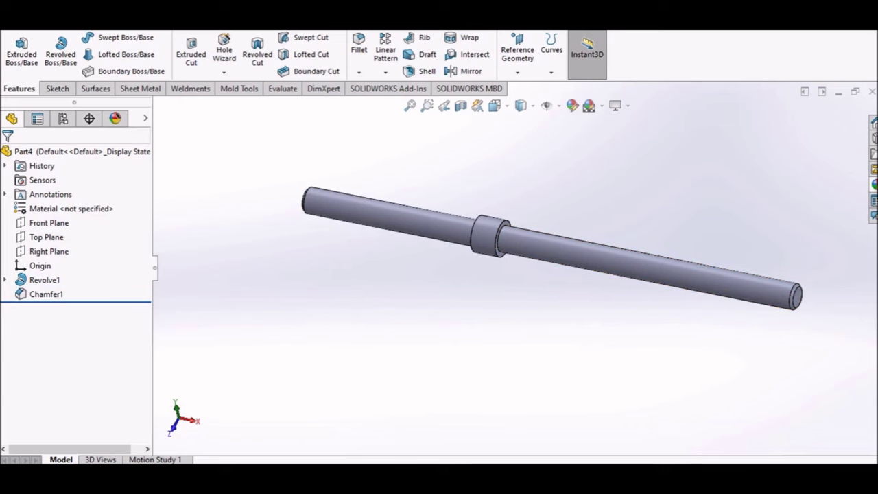
- Browse the appearance library to the Metal > Copper appearances
{"action": "left_click", "coordinate": [874, 184]}
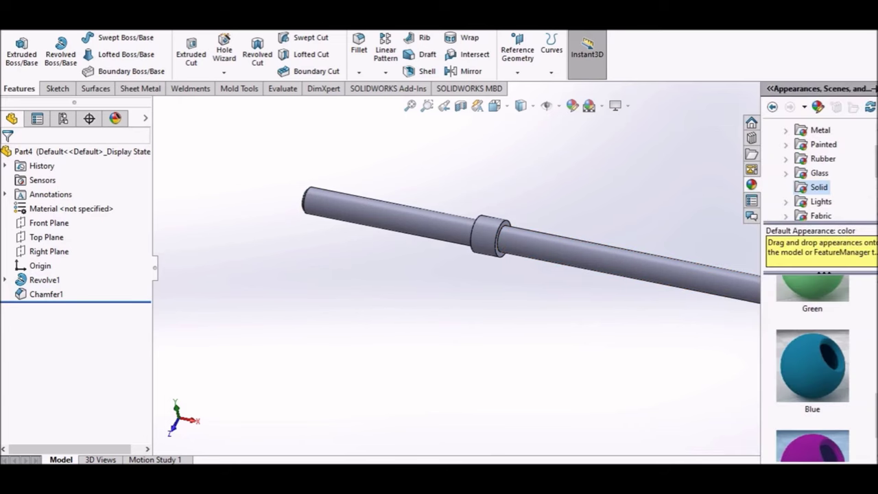
{"action": "scroll", "coordinate": [820, 171], "scroll_direction": "down", "scroll_amount": 1}
{"action": "scroll", "coordinate": [820, 172], "scroll_direction": "down", "scroll_amount": 1}
{"action": "scroll", "coordinate": [820, 172], "scroll_direction": "down", "scroll_amount": 2}
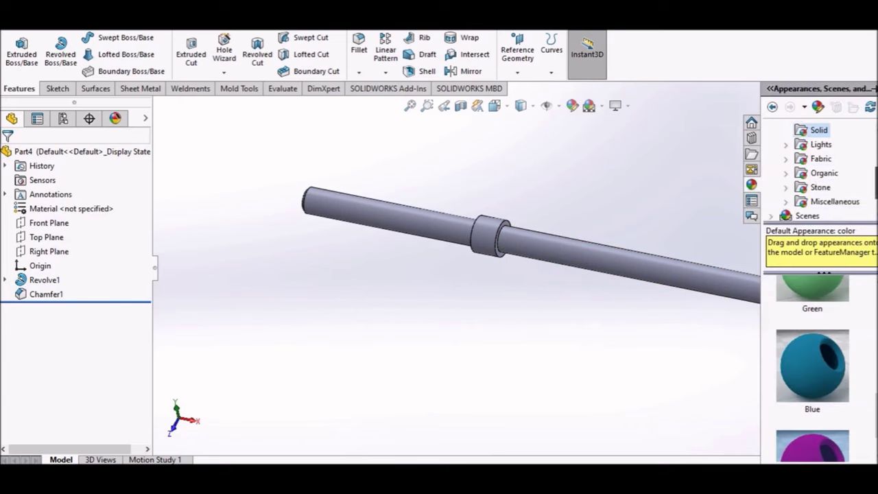
{"action": "scroll", "coordinate": [819, 172], "scroll_direction": "up", "scroll_amount": 3}
{"action": "scroll", "coordinate": [820, 171], "scroll_direction": "up", "scroll_amount": 1}
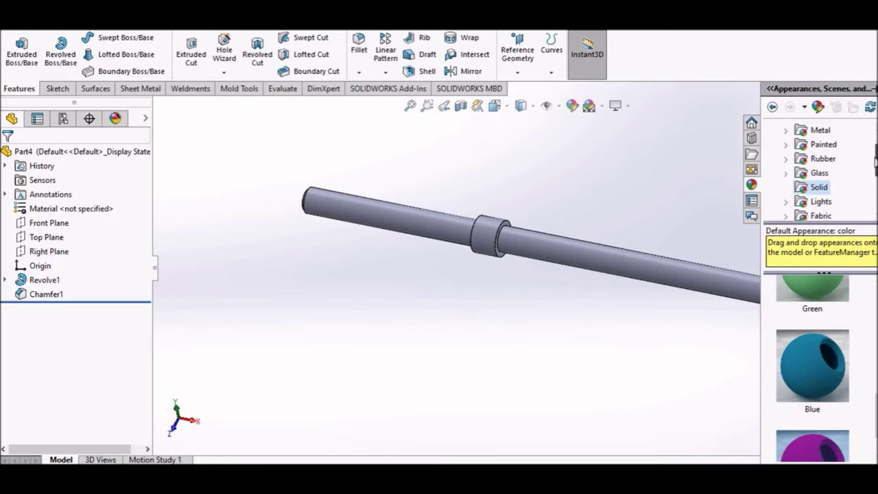
{"action": "left_click", "coordinate": [786, 131]}
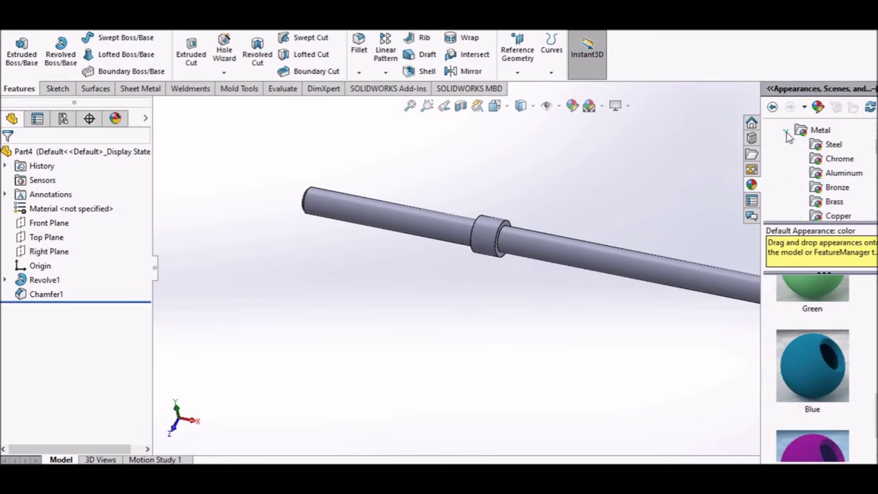
{"action": "left_click", "coordinate": [838, 216]}
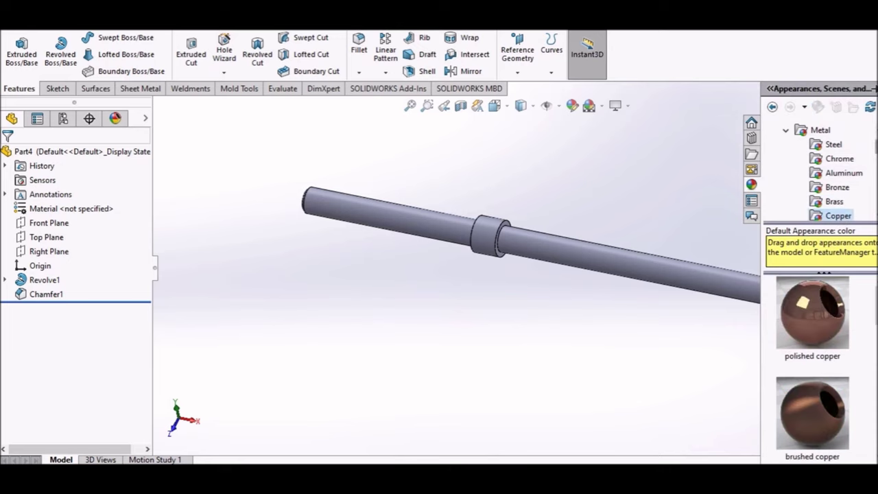
{"action": "scroll", "coordinate": [819, 178], "scroll_direction": "down", "scroll_amount": 1}
- Apply polished copper, then brushed copper, to the rod
{"action": "double_click", "coordinate": [825, 311]}
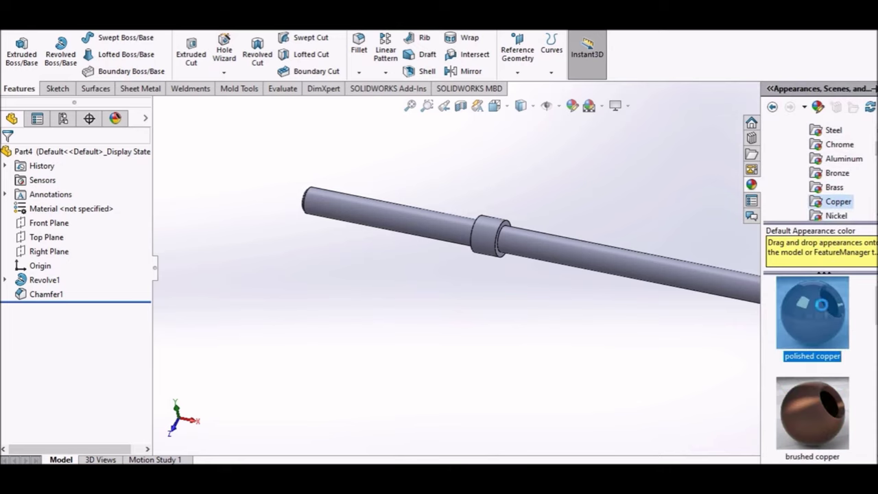
{"action": "scroll", "coordinate": [586, 288], "scroll_direction": "up", "scroll_amount": 2}
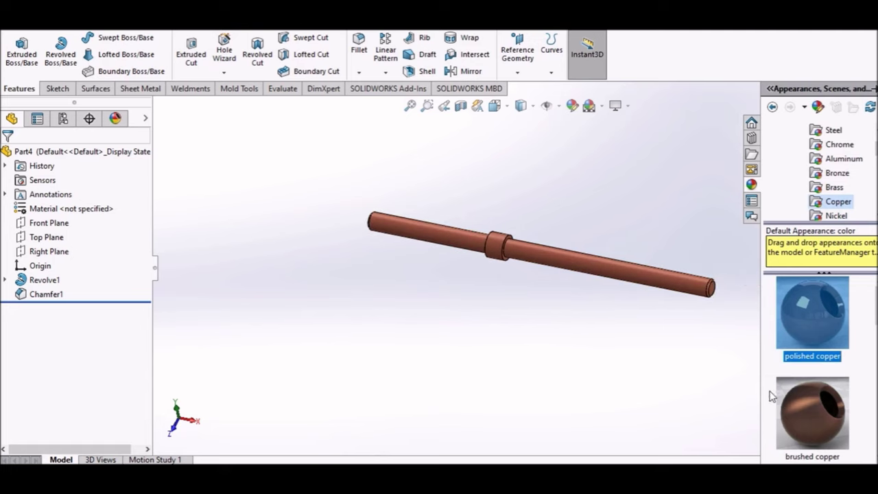
{"action": "double_click", "coordinate": [811, 410]}
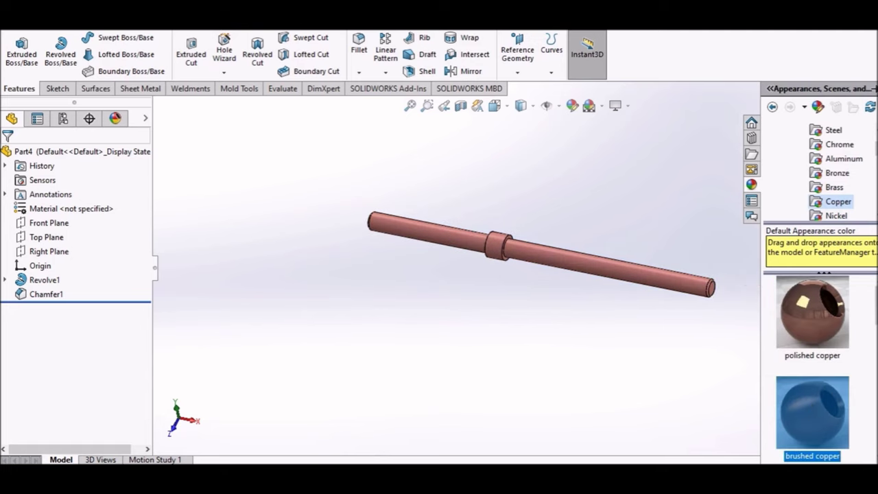
{"action": "scroll", "coordinate": [813, 368], "scroll_direction": "down", "scroll_amount": 1}
{"action": "scroll", "coordinate": [813, 368], "scroll_direction": "down", "scroll_amount": 1}
{"action": "scroll", "coordinate": [813, 369], "scroll_direction": "down", "scroll_amount": 1}
{"action": "scroll", "coordinate": [813, 368], "scroll_direction": "down", "scroll_amount": 1}
{"action": "scroll", "coordinate": [813, 364], "scroll_direction": "down", "scroll_amount": 1}
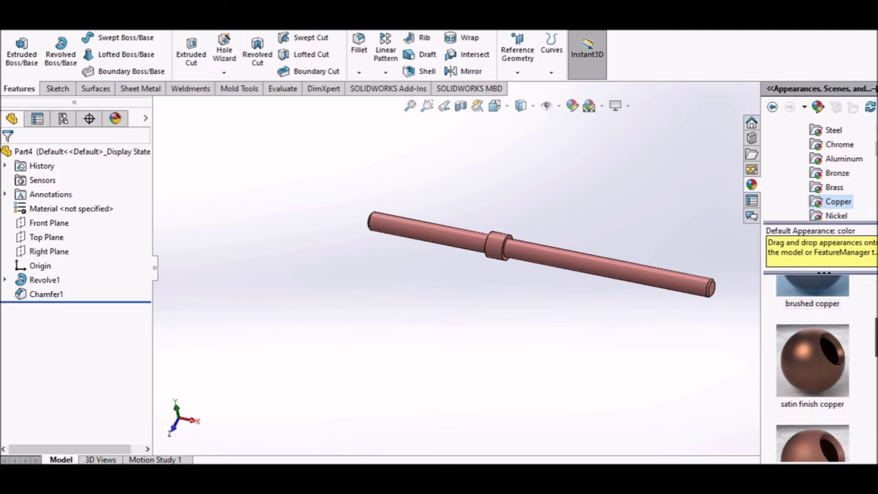
{"action": "scroll", "coordinate": [813, 363], "scroll_direction": "down", "scroll_amount": 1}
{"action": "scroll", "coordinate": [812, 363], "scroll_direction": "down", "scroll_amount": 1}
{"action": "scroll", "coordinate": [813, 363], "scroll_direction": "down", "scroll_amount": 1}
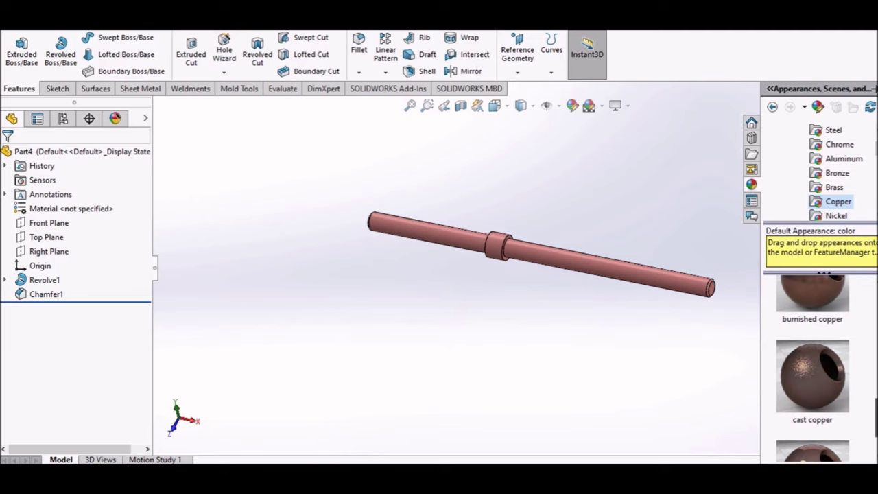
- Try cast copper and satin finish copper on the rod, then reselect brushed copper
{"action": "double_click", "coordinate": [812, 408]}
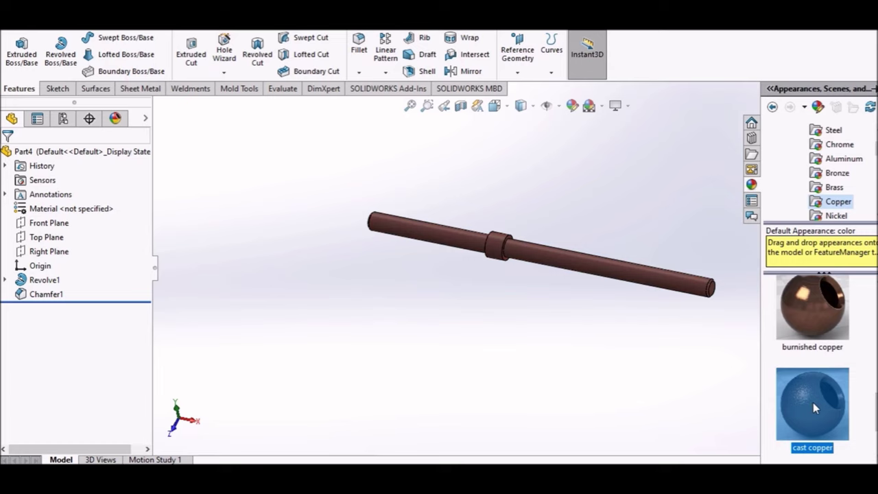
{"action": "scroll", "coordinate": [812, 364], "scroll_direction": "up", "scroll_amount": 2}
{"action": "scroll", "coordinate": [812, 363], "scroll_direction": "up", "scroll_amount": 2}
{"action": "double_click", "coordinate": [799, 417]}
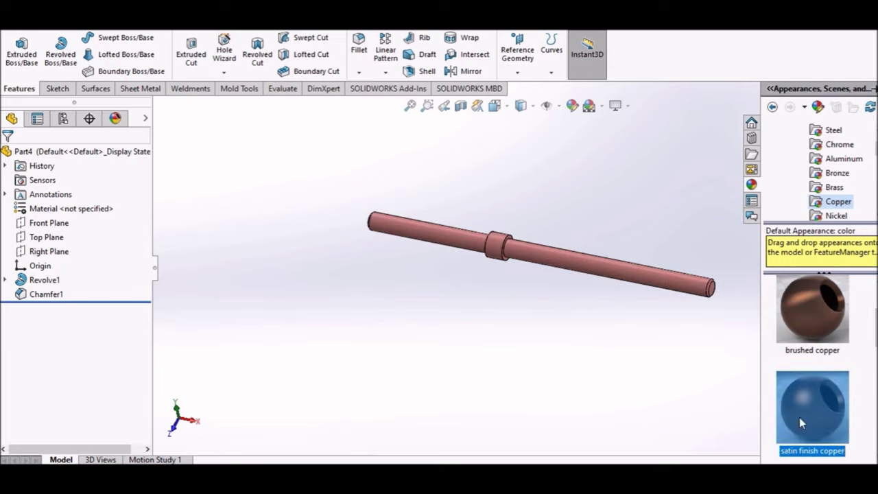
{"action": "left_click", "coordinate": [808, 308]}
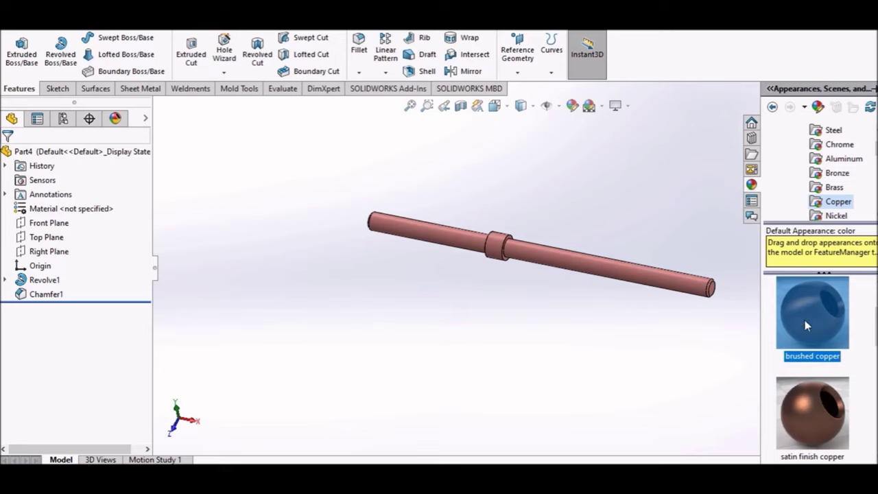
{"action": "middle_click_drag", "start_coordinate": [635, 232], "coordinate": [637, 243]}
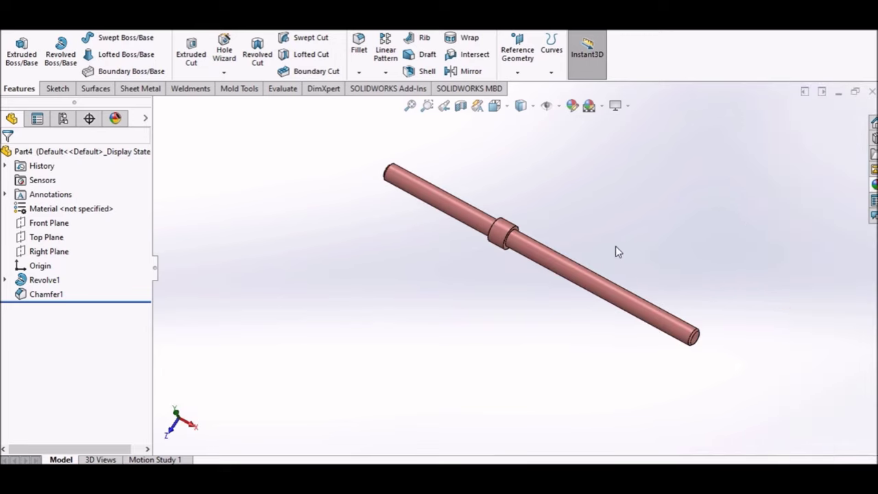